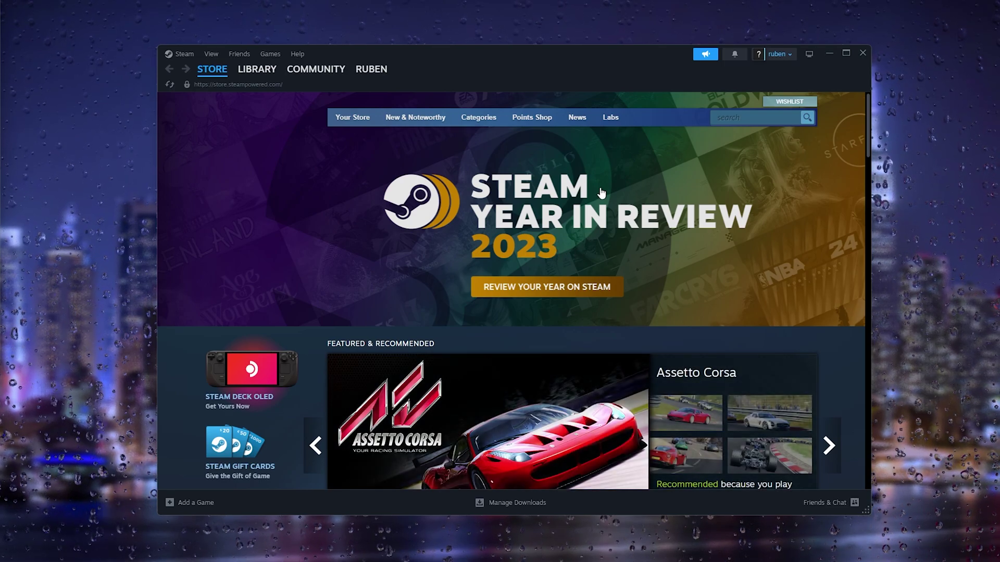
# Sign out of the main account from the account menu and confirm the sign-out.
pyautogui.click(785, 57)
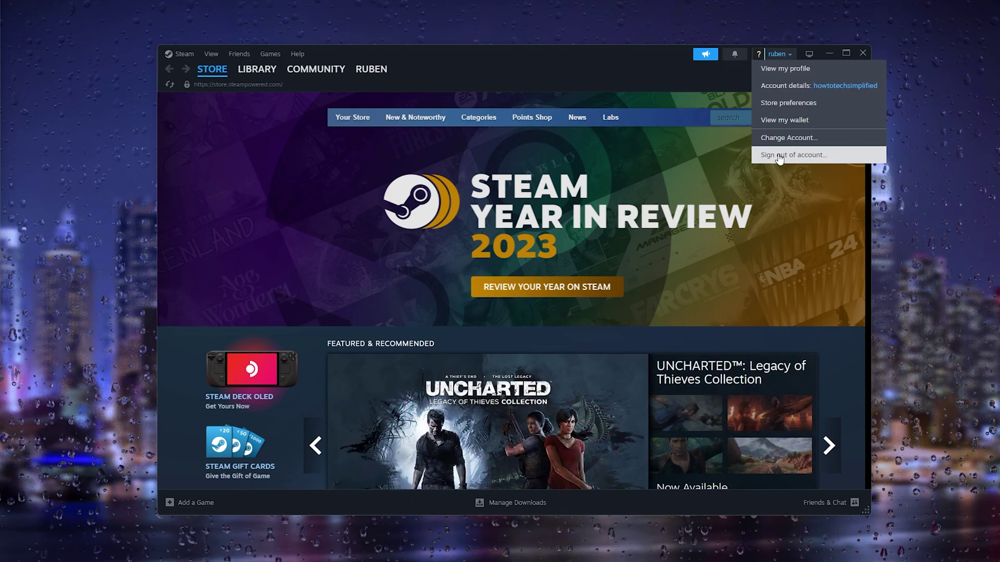
pyautogui.click(779, 157)
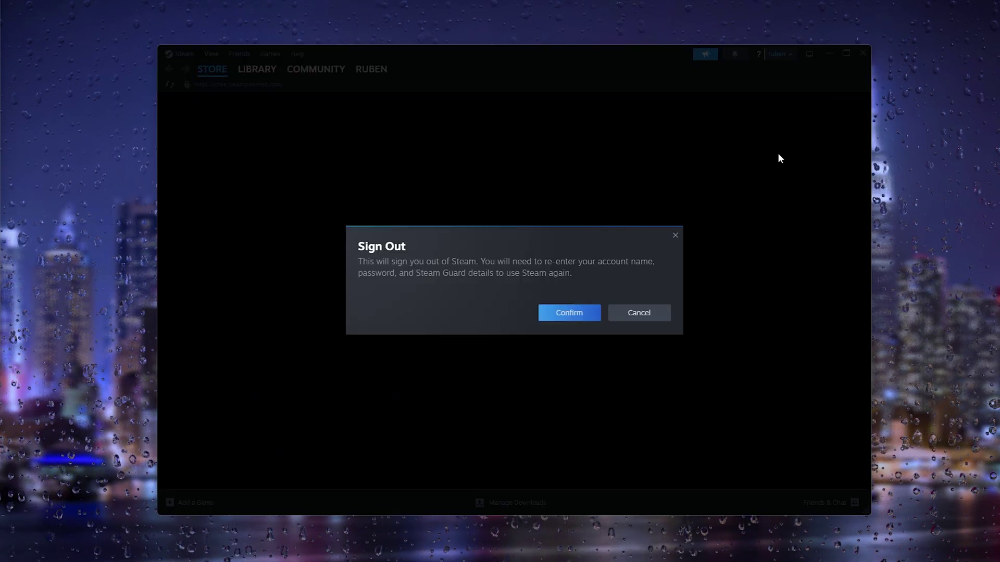
pyautogui.click(558, 312)
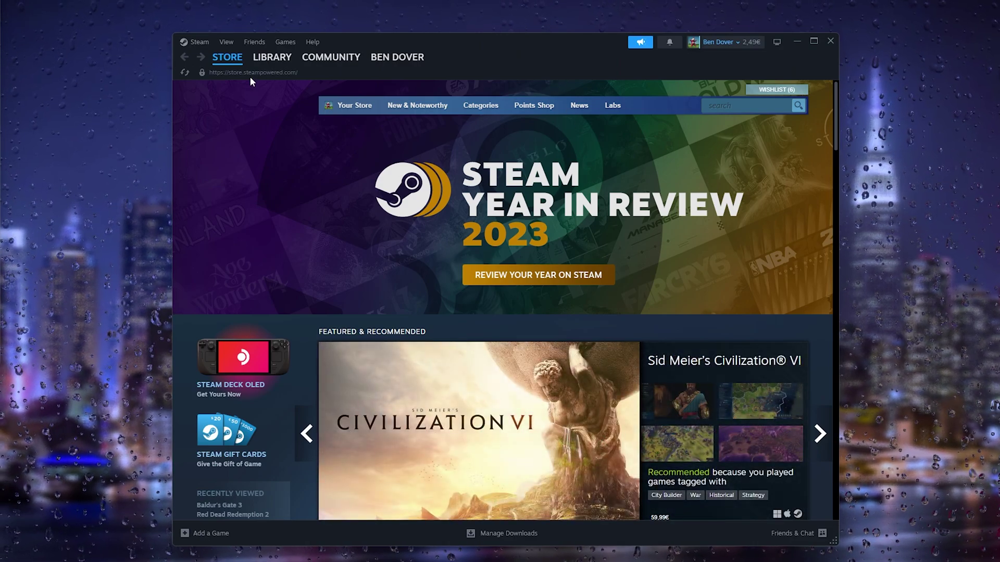
# Open Settings from the Steam menu, showing the second account's Account page.
pyautogui.click(195, 44)
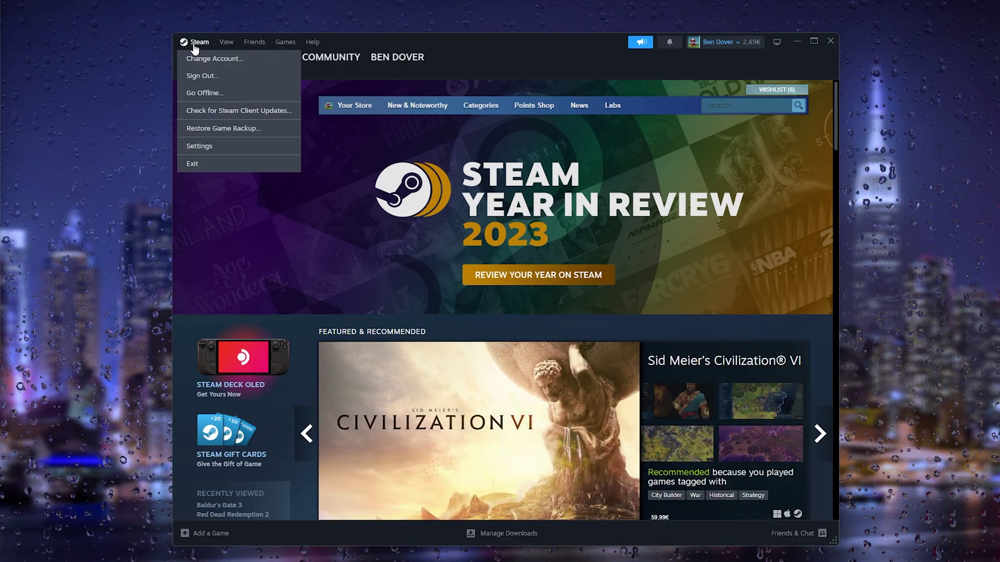
pyautogui.click(199, 147)
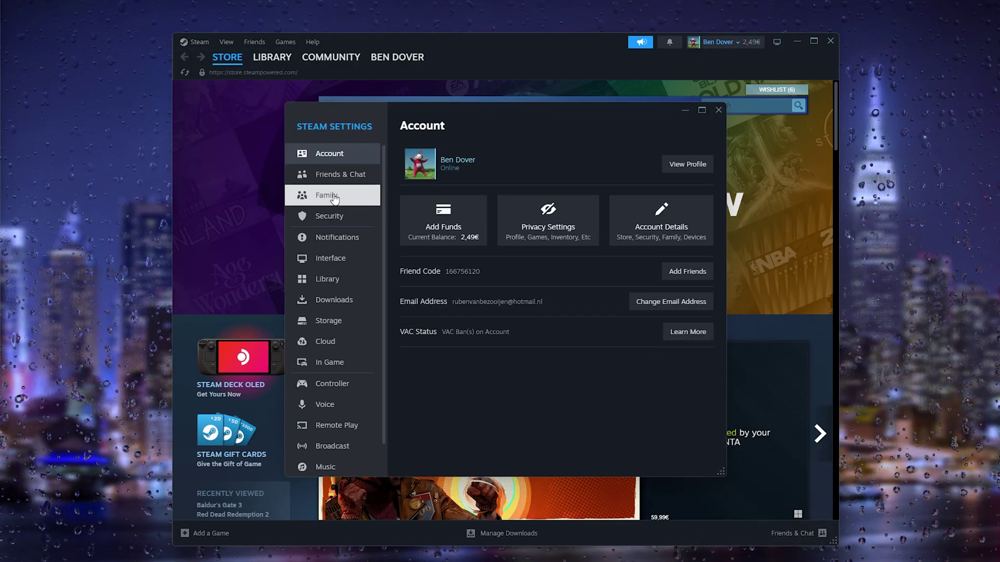
# On the Family page, turn library sharing authorization off and back on for this device.
pyautogui.click(334, 200)
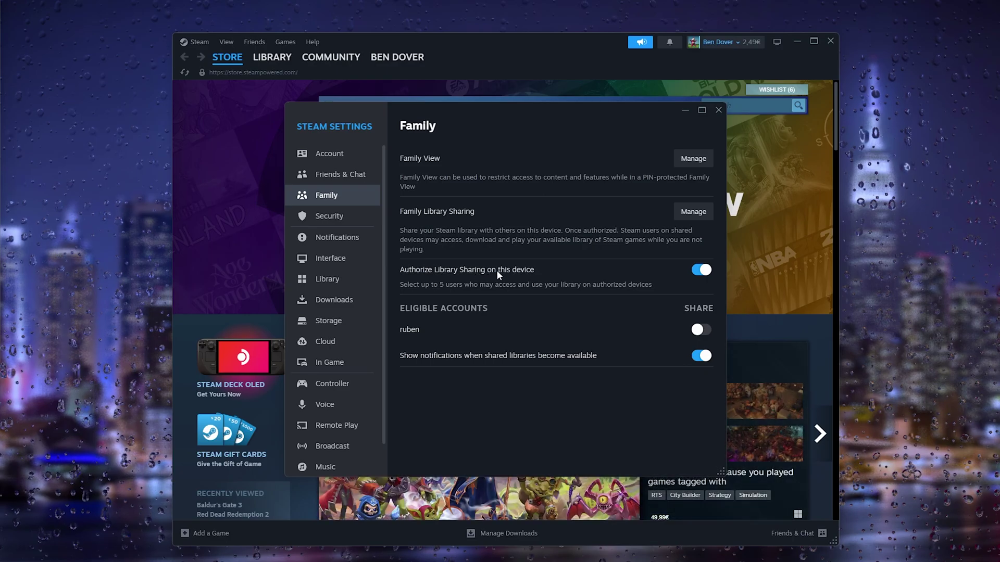
pyautogui.click(699, 271)
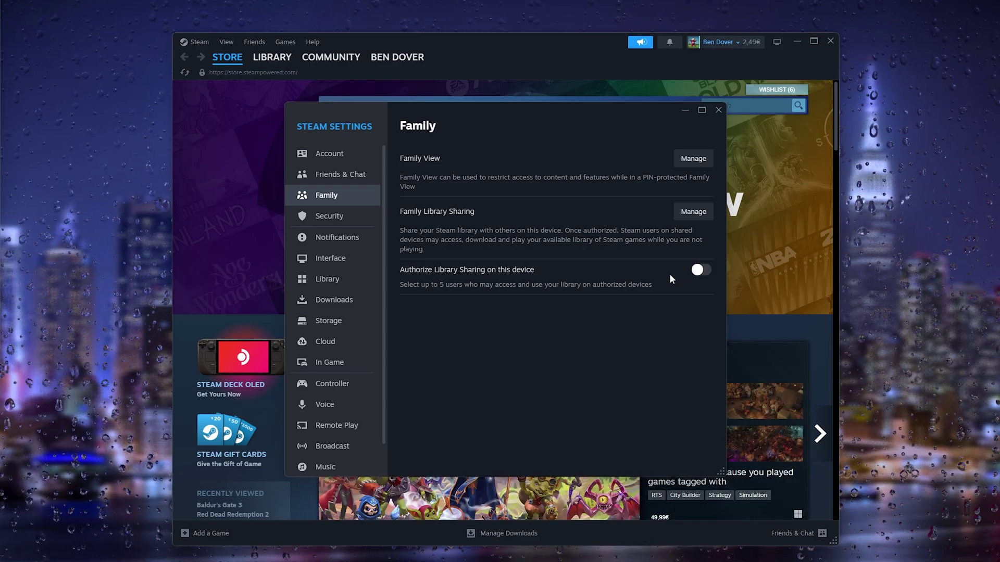
pyautogui.click(692, 273)
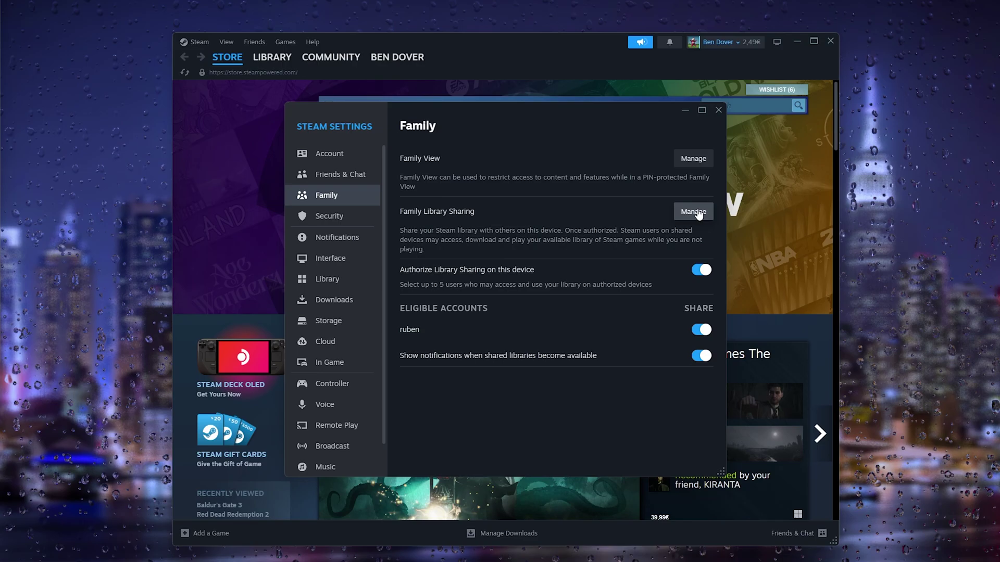
# Open Manage Family Library Sharing, listing this computer and the other authorized account.
pyautogui.click(694, 212)
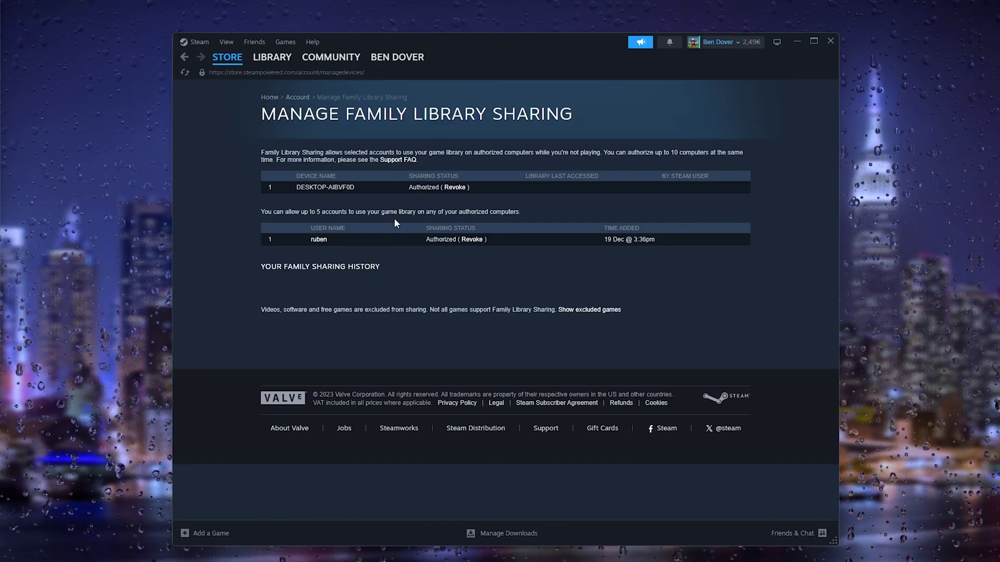